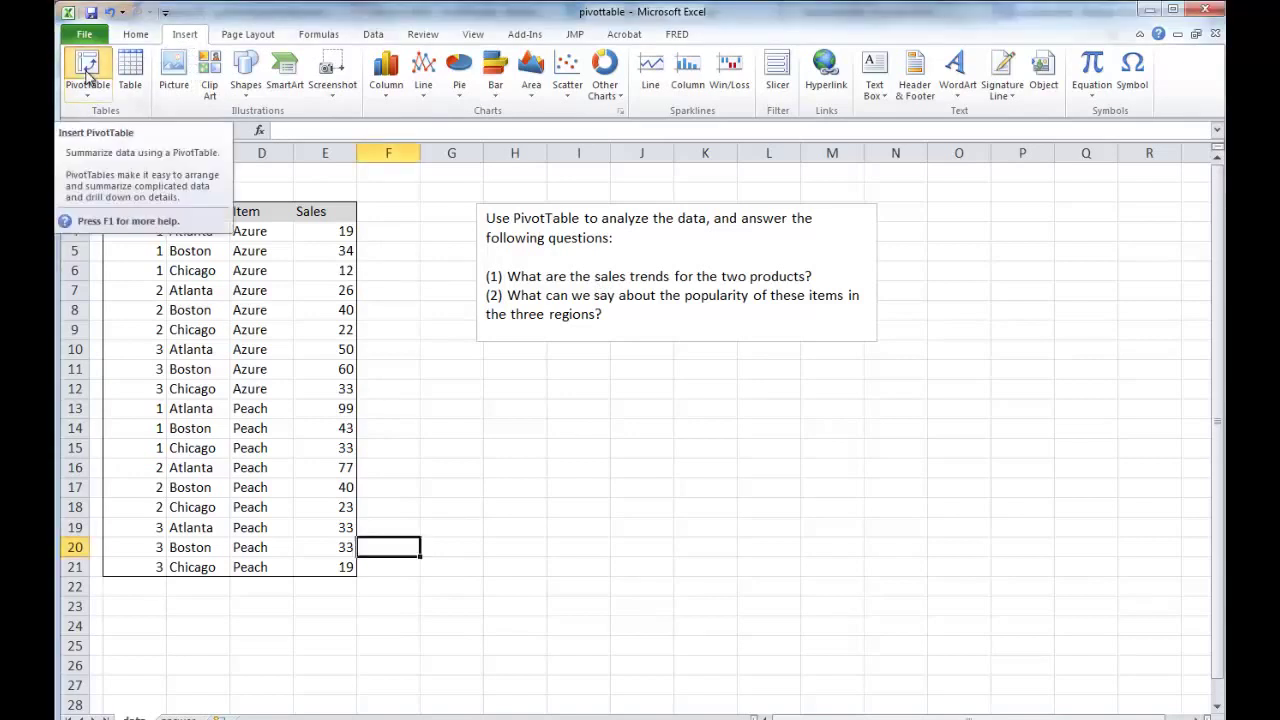
# Step: Insert a PivotTable from data!$B$3:$E$21 onto a new worksheet
pyautogui.click(88, 72)
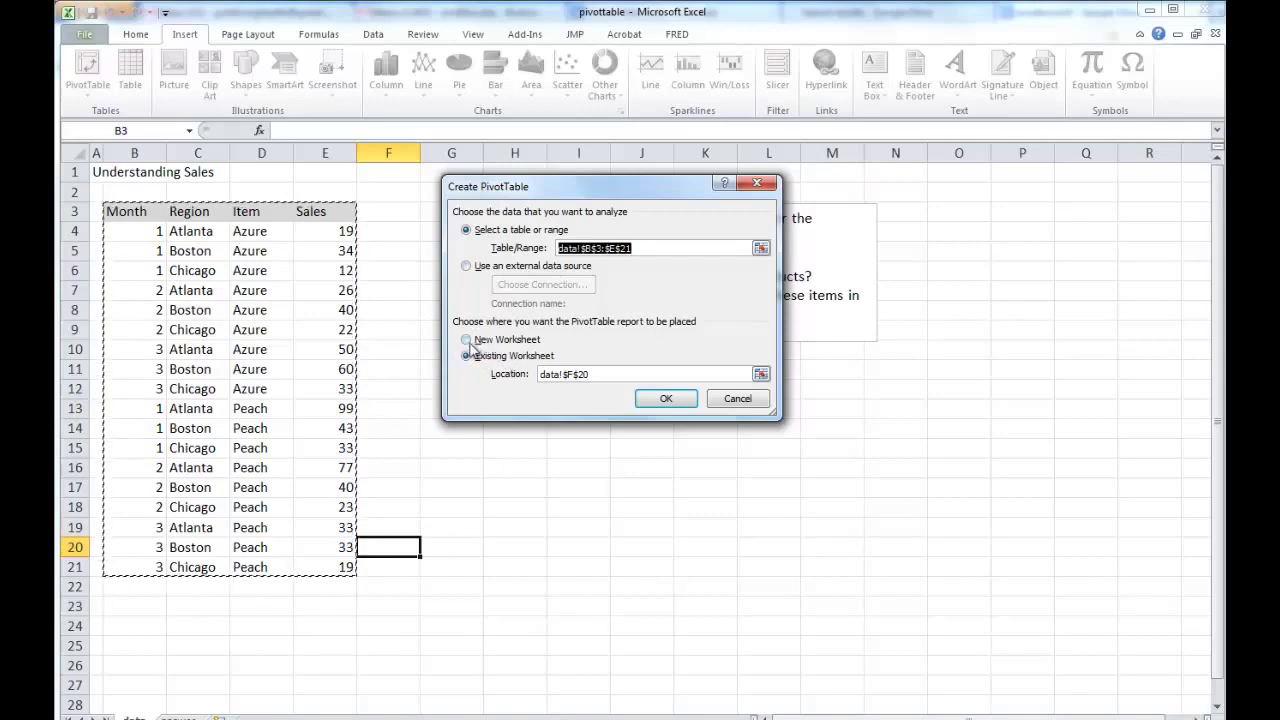
pyautogui.click(466, 340)
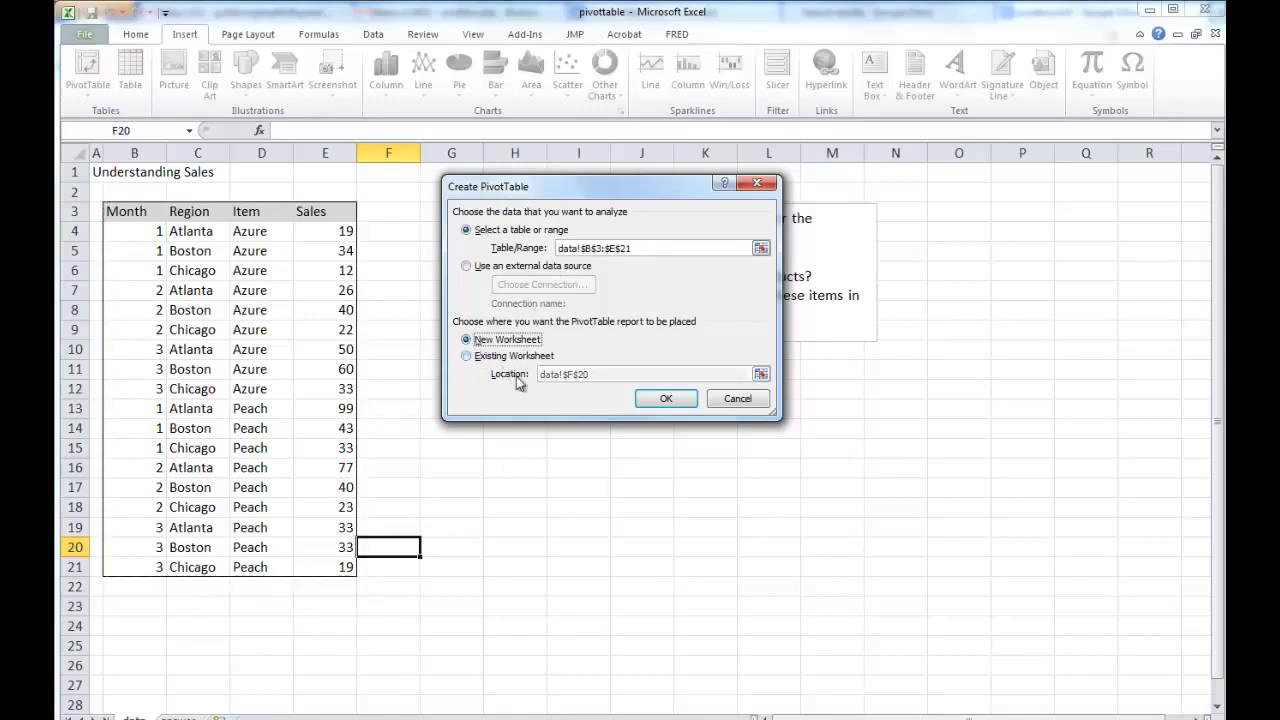
pyautogui.click(664, 399)
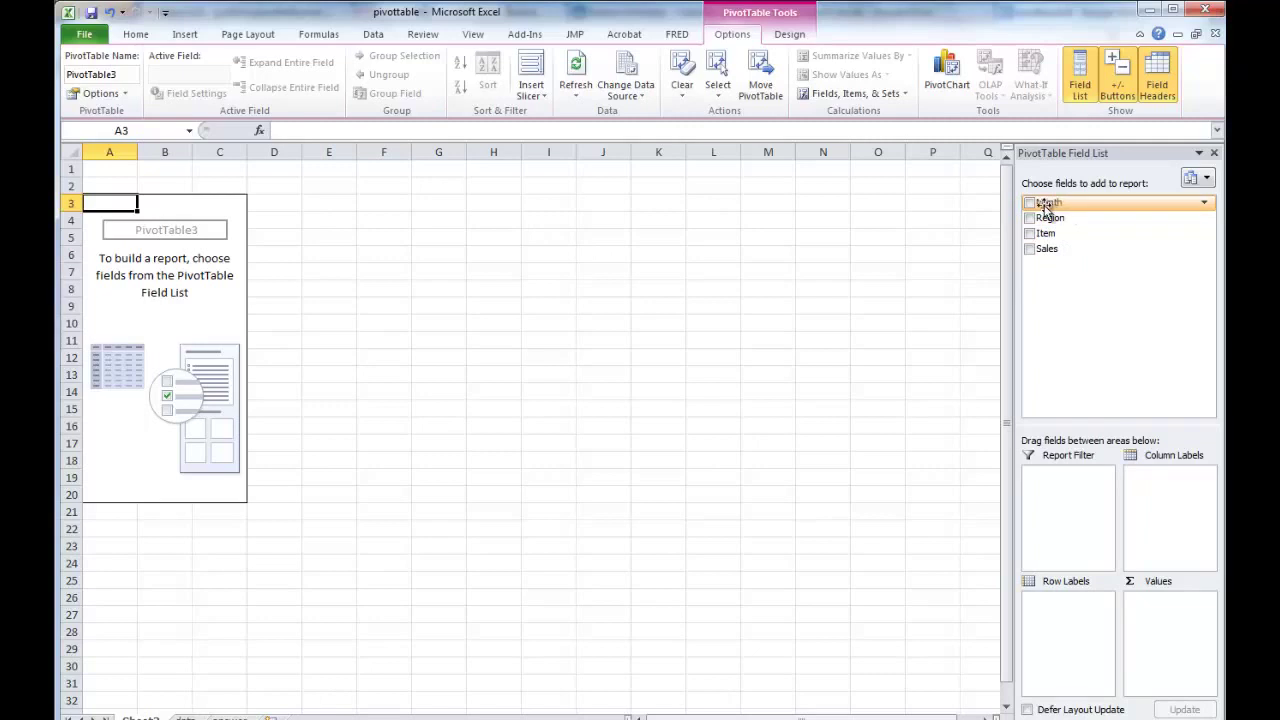
# Step: Put Month in Row Labels and Sales in Values, giving totals 240, 228, 228 (696)
pyautogui.moveTo(1066, 206); pyautogui.dragTo(1062, 620)
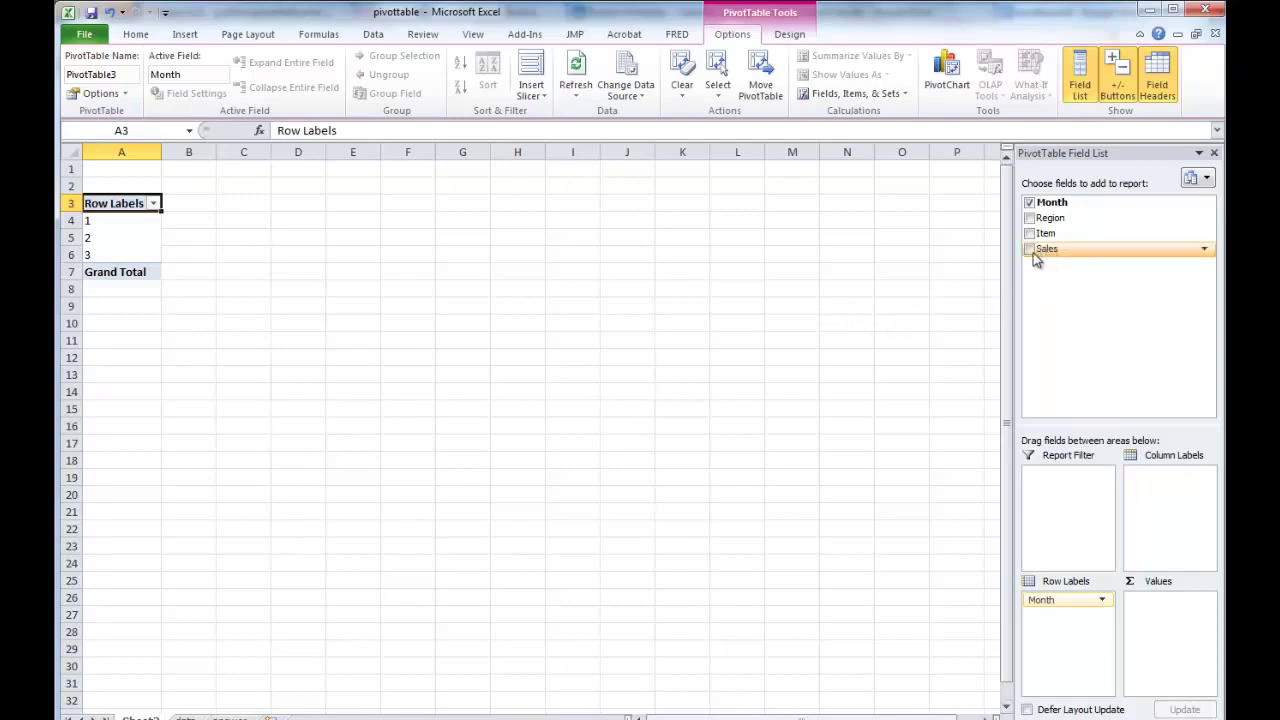
pyautogui.moveTo(1035, 251)
pyautogui.mouseDown()
pyautogui.moveTo(1183, 625)
pyautogui.moveTo(1160, 612)
pyautogui.mouseUp()
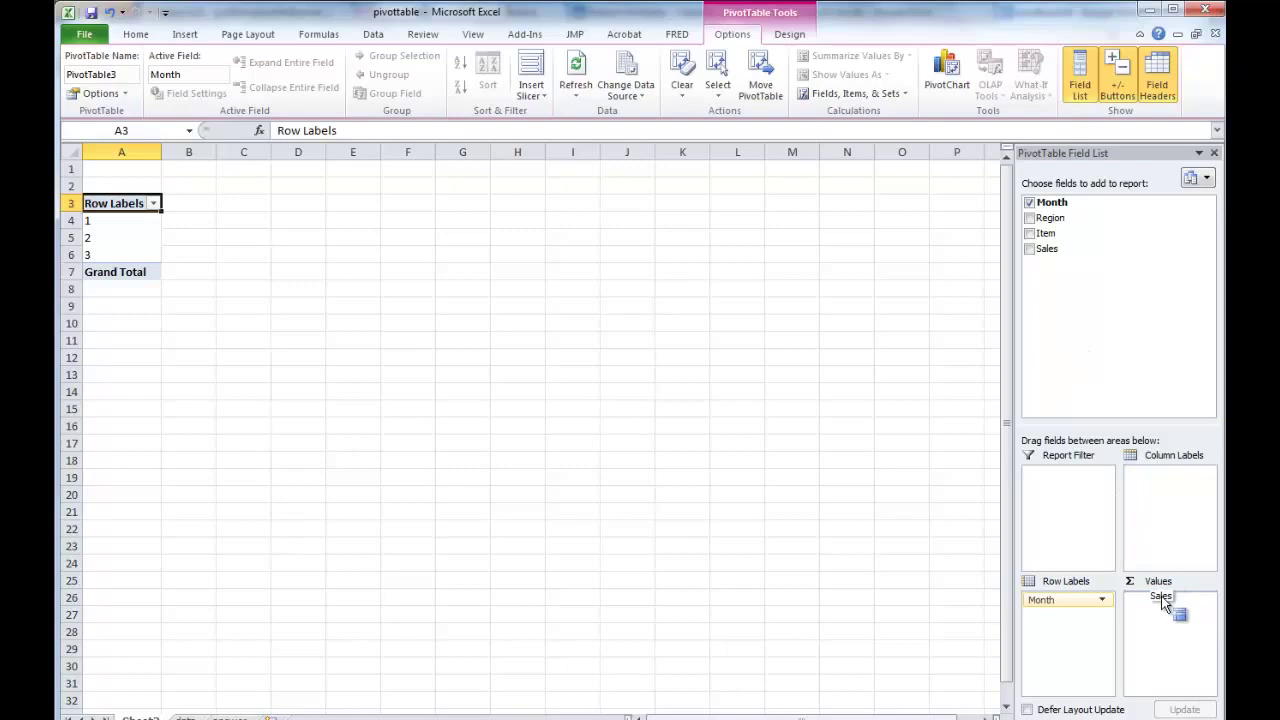
pyautogui.moveTo(1160, 612); pyautogui.dragTo(1160, 615)
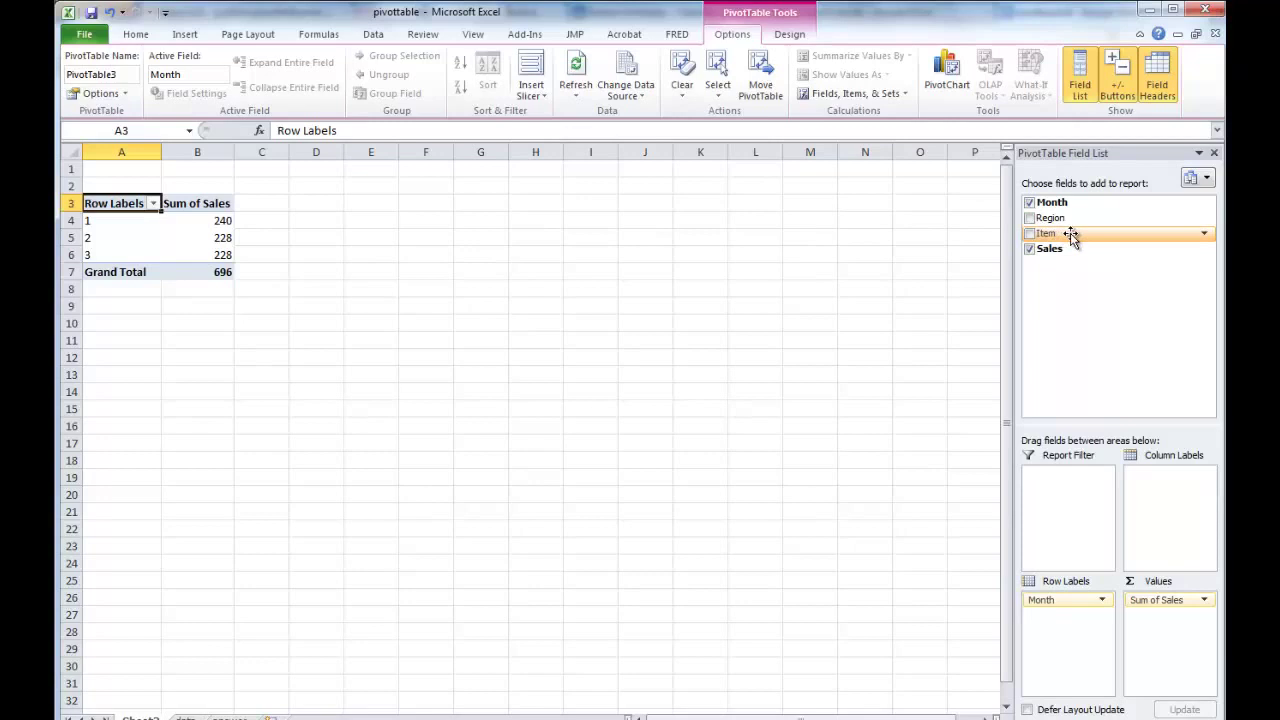
# Step: Add Item as column labels, widen the Peach column C, and select B5:C7
pyautogui.moveTo(1070, 235)
pyautogui.mouseDown()
pyautogui.moveTo(1175, 503)
pyautogui.moveTo(1176, 491)
pyautogui.mouseUp()
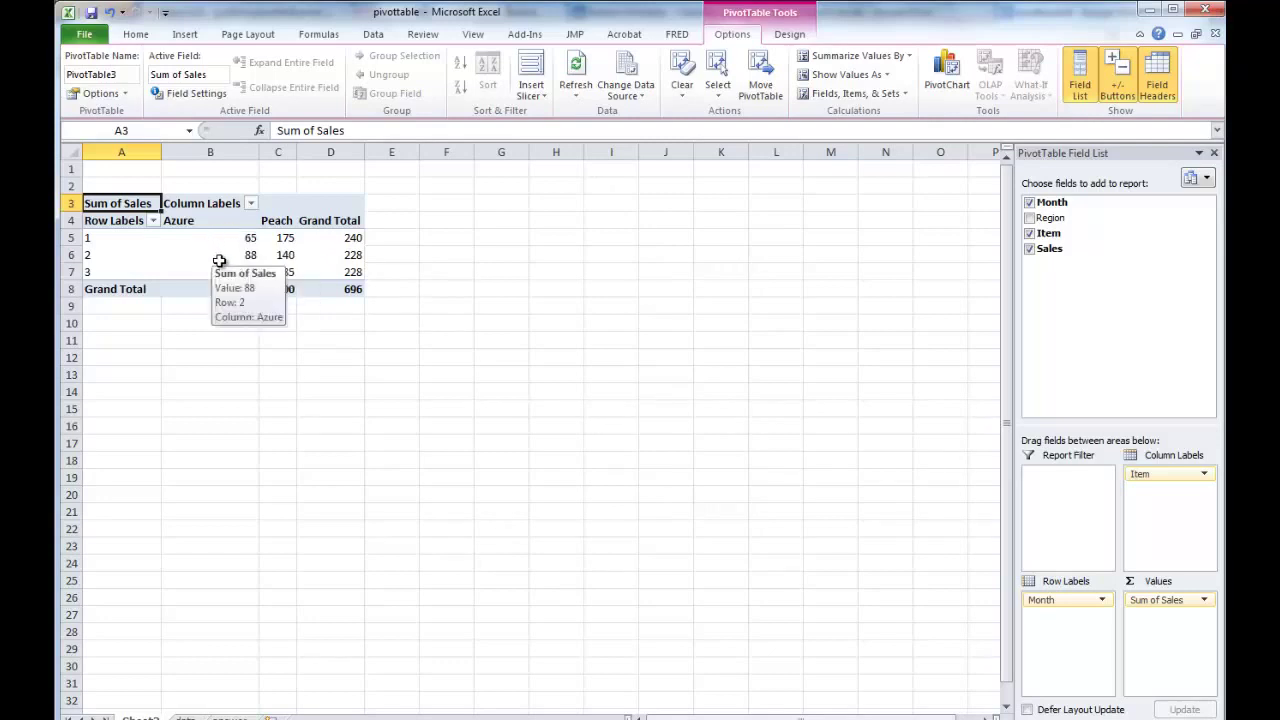
pyautogui.moveTo(297, 151); pyautogui.dragTo(325, 151)
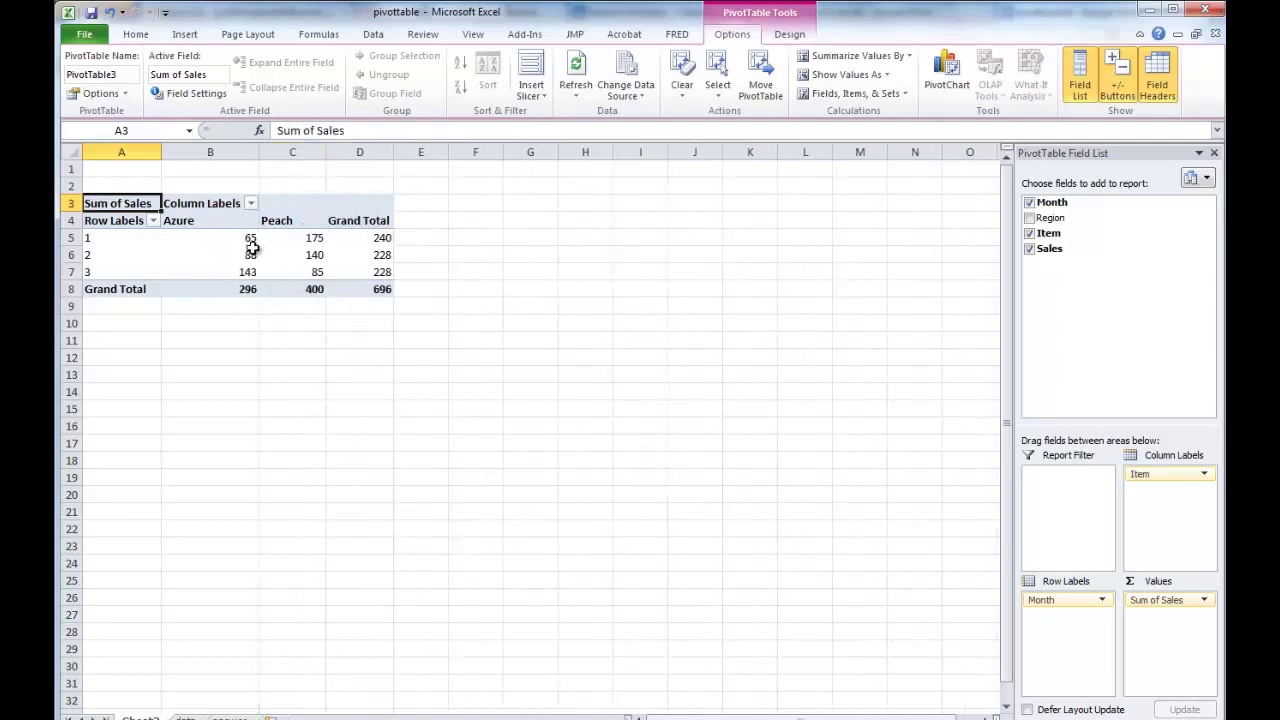
pyautogui.moveTo(231, 240)
pyautogui.mouseDown()
pyautogui.moveTo(286, 246)
pyautogui.moveTo(289, 271)
pyautogui.mouseUp()
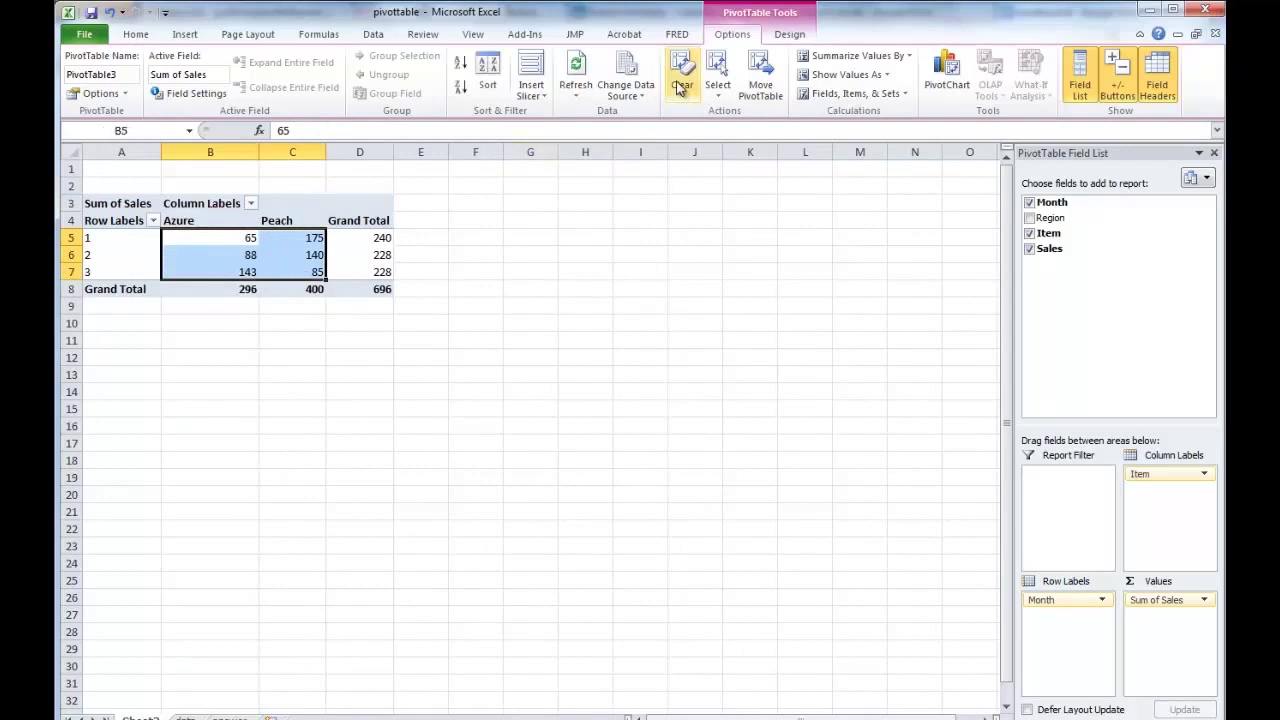
# Step: Apply Blue Data Bar gradient conditional formatting to the monthly Azure and Peach values
pyautogui.click(136, 34)
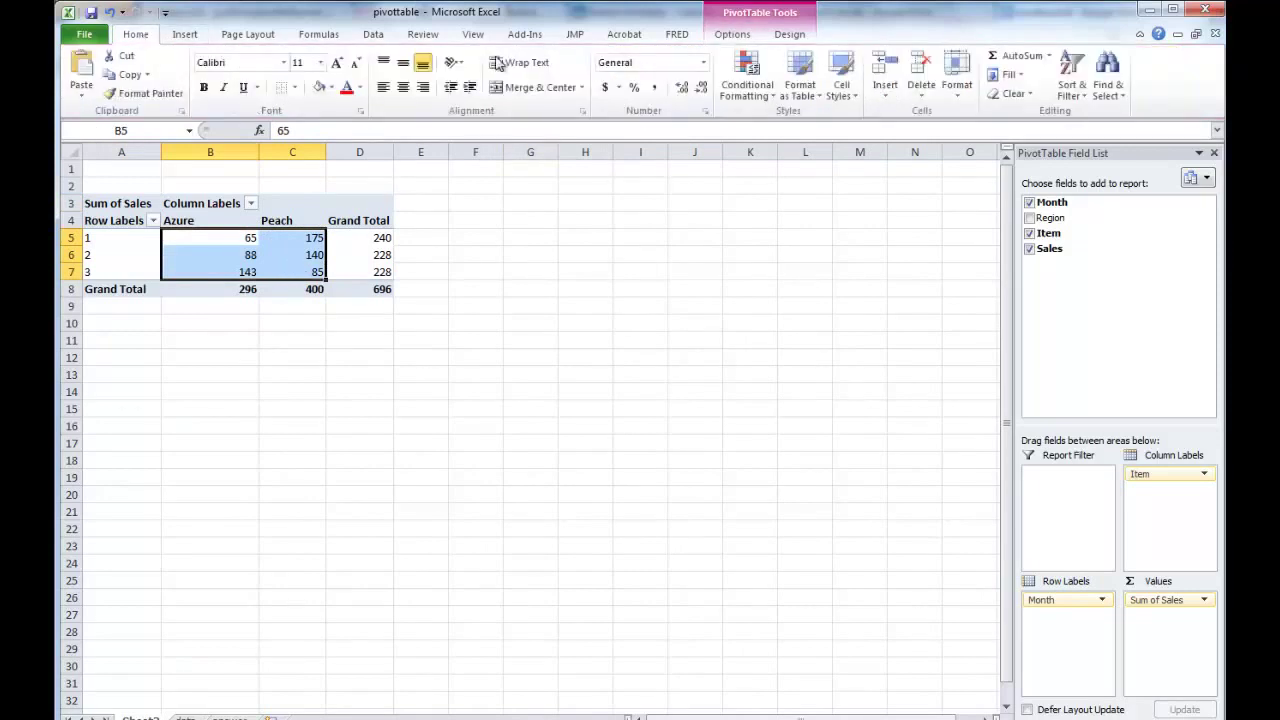
pyautogui.click(760, 95)
pyautogui.moveTo(686, 202)
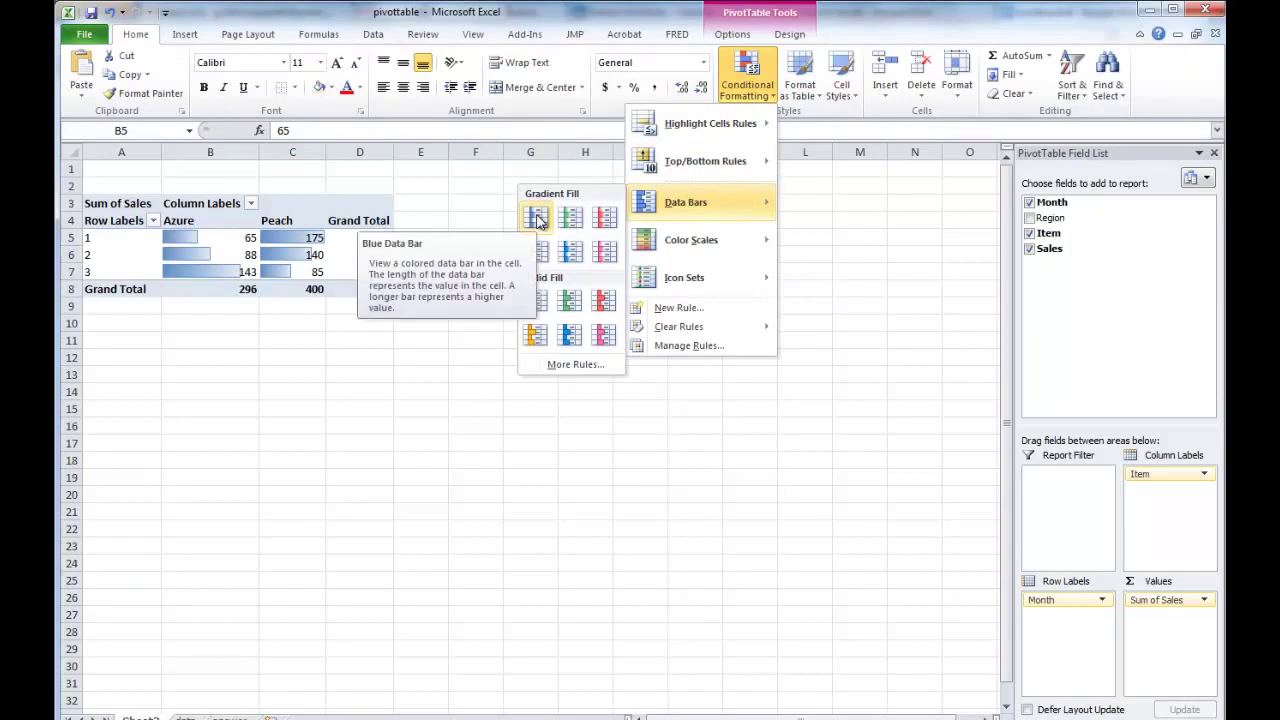
pyautogui.click(537, 219)
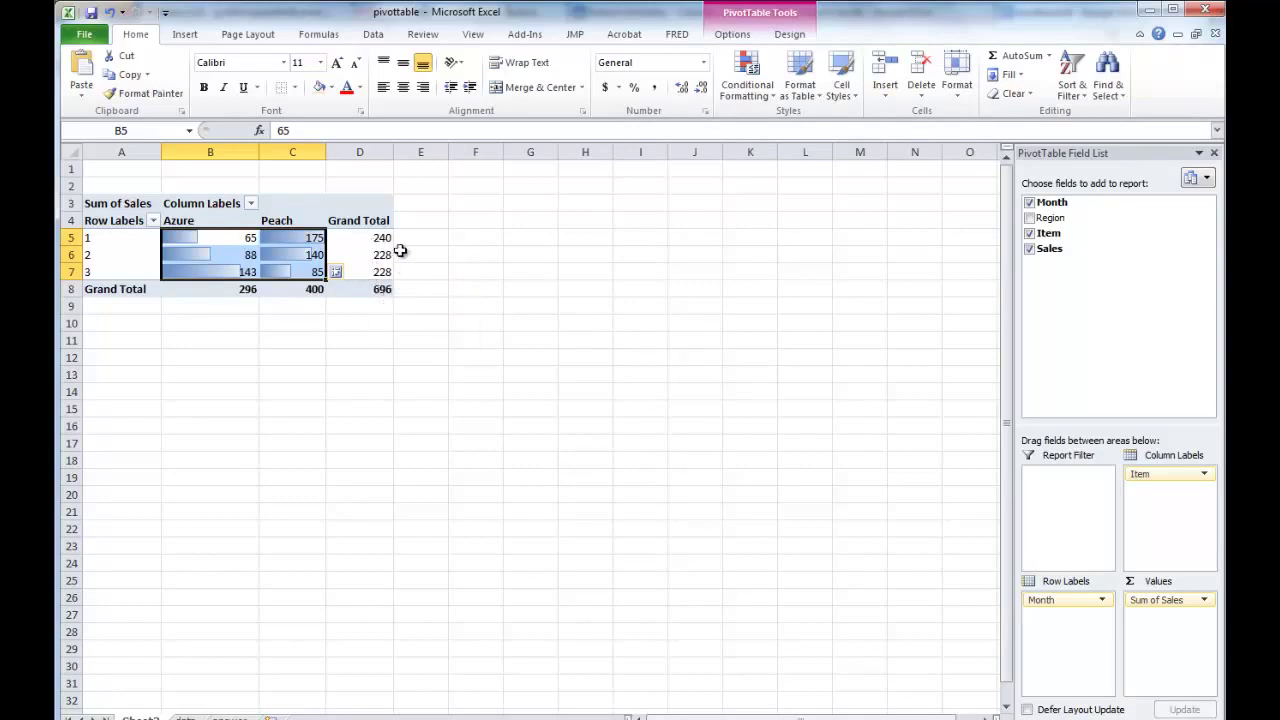
pyautogui.click(292, 305)
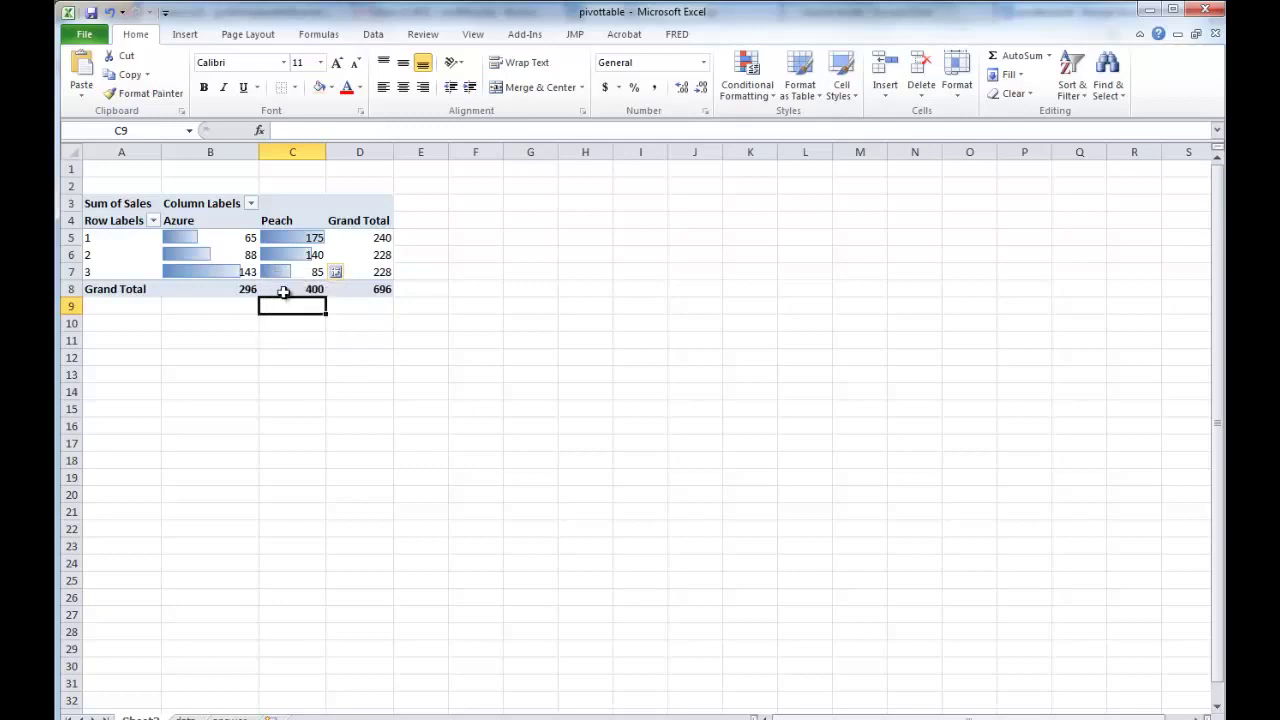
pyautogui.moveTo(232, 254)
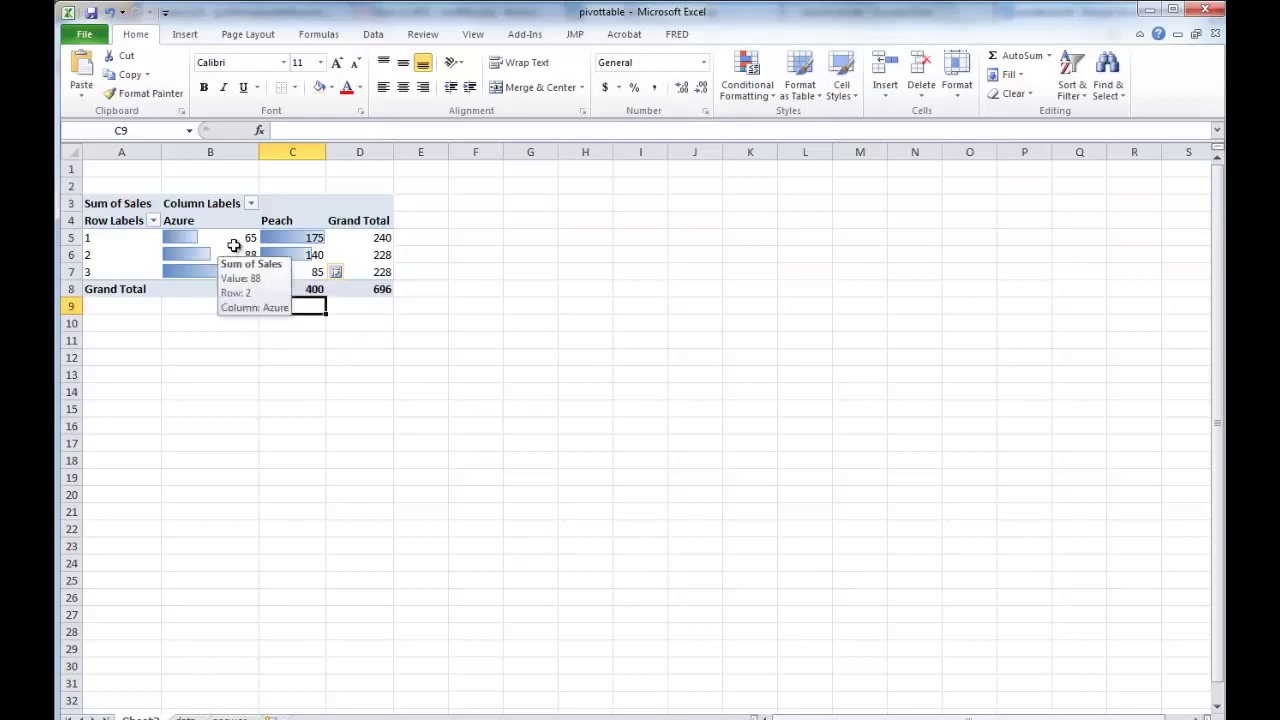
# Step: Nest Region under Month in Row Labels, showing Atlanta, Boston and Chicago rows
pyautogui.click(236, 242)
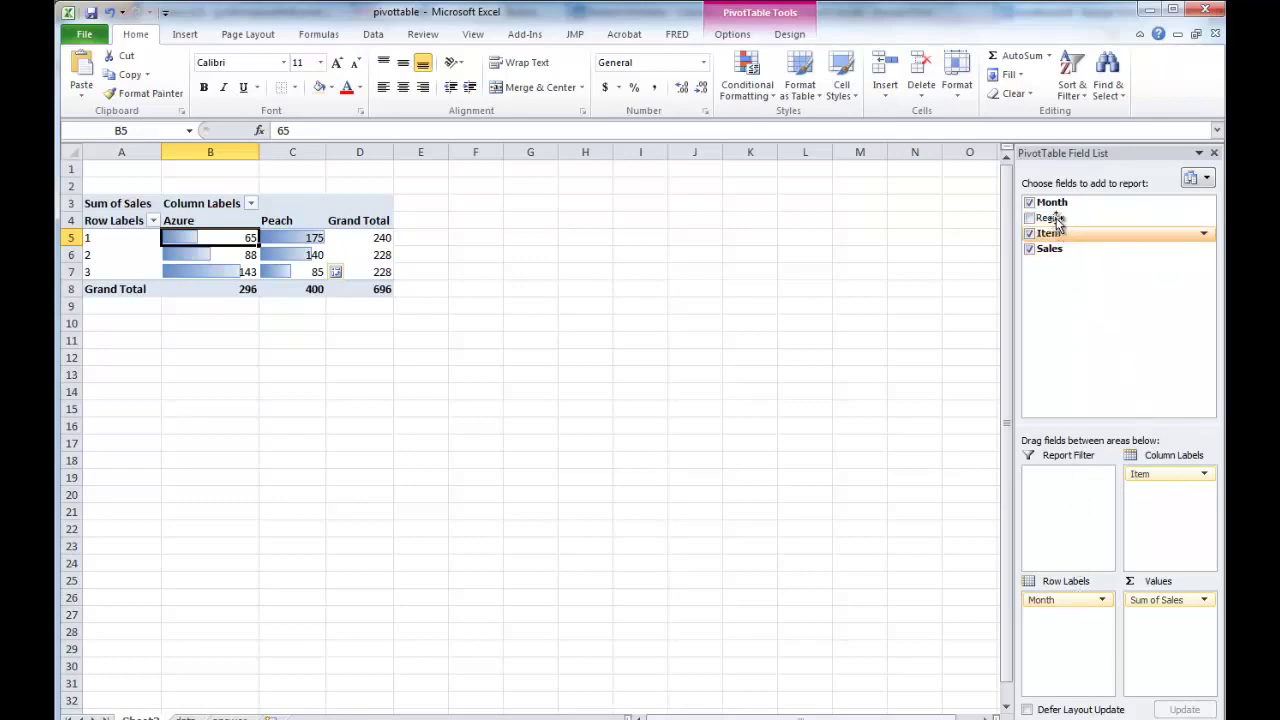
pyautogui.moveTo(1050, 218); pyautogui.dragTo(1060, 618)
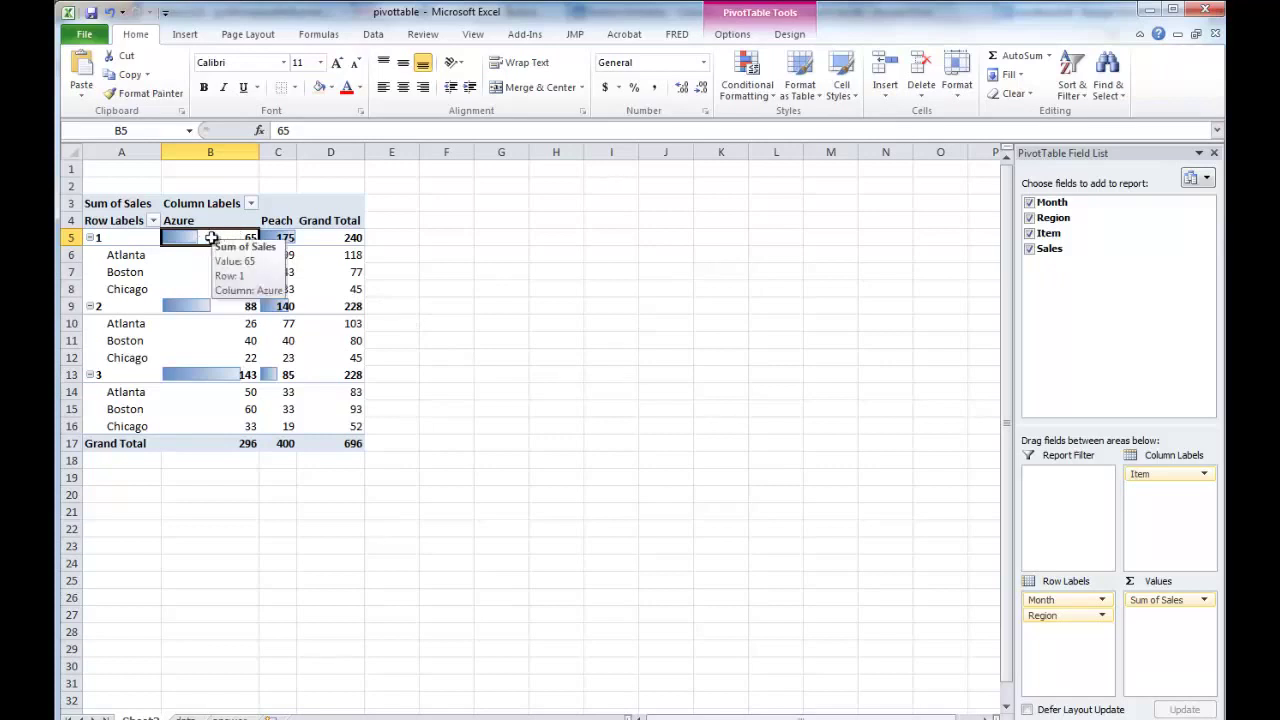
# Step: Clear the conditional formatting rules from the Azure and Peach values B5:C16
pyautogui.moveTo(222, 238)
pyautogui.mouseDown()
pyautogui.moveTo(263, 368)
pyautogui.moveTo(263, 425)
pyautogui.mouseUp()
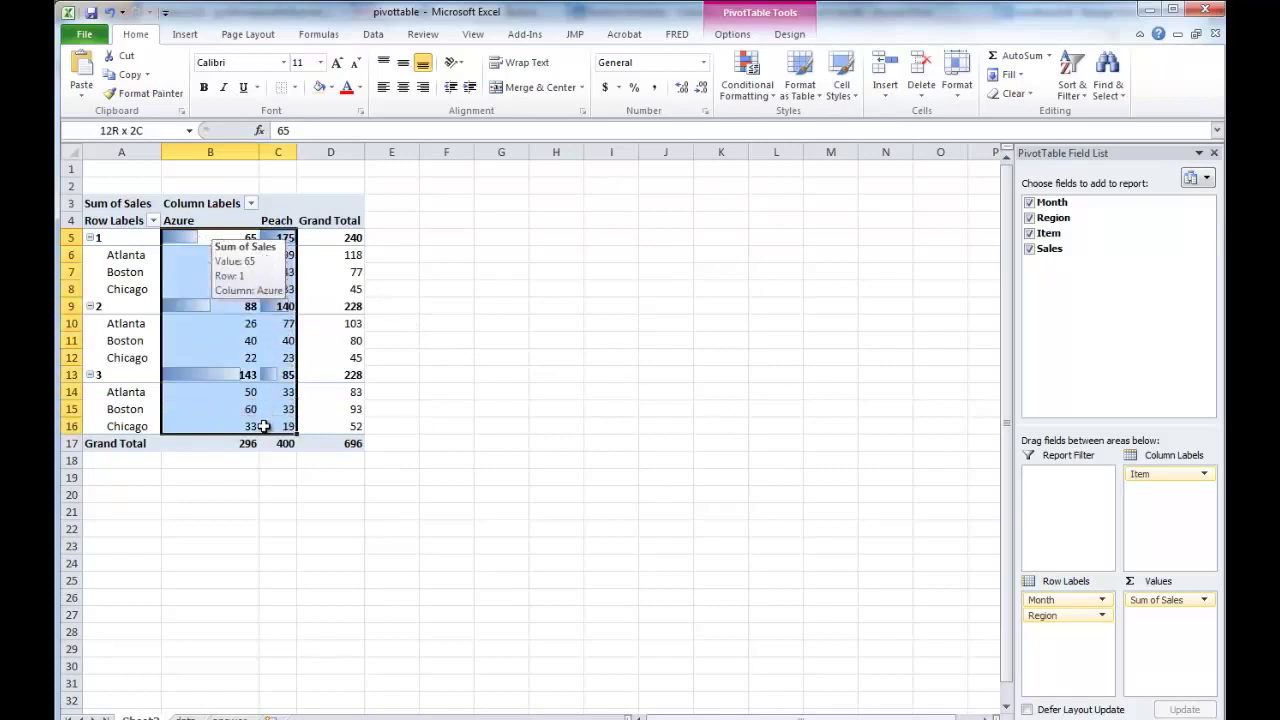
pyautogui.click(747, 80)
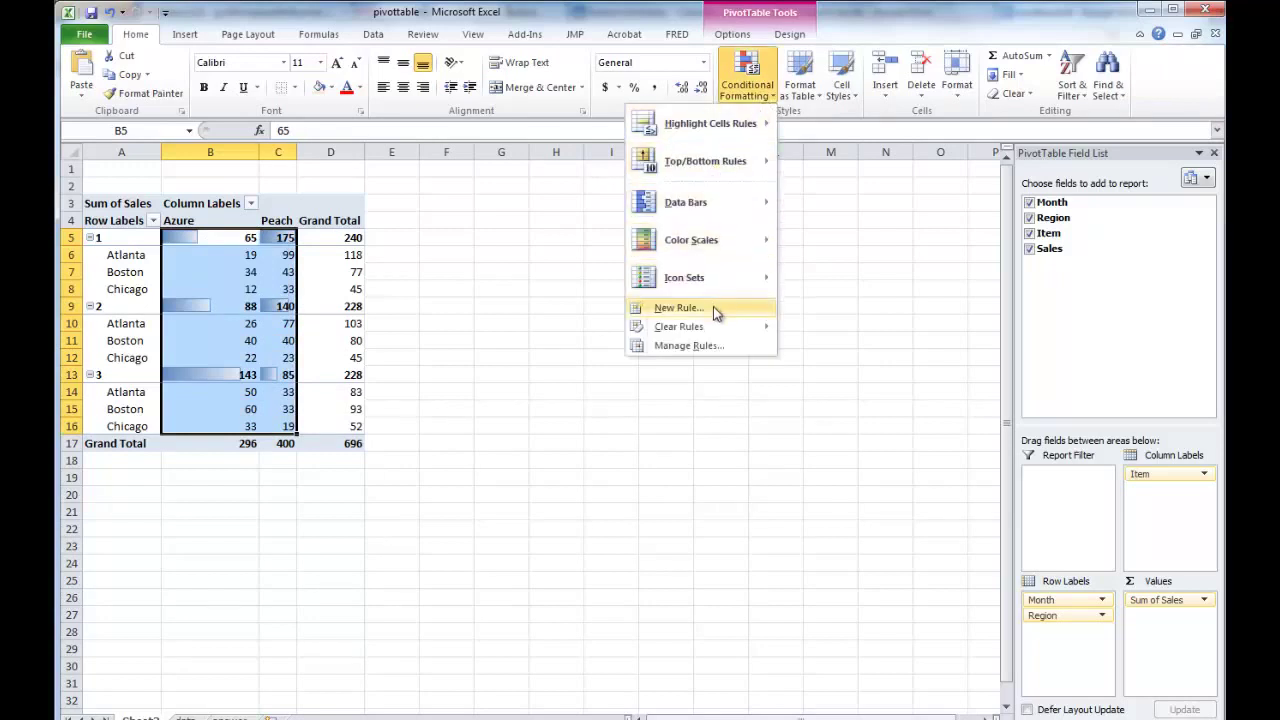
pyautogui.moveTo(679, 327)
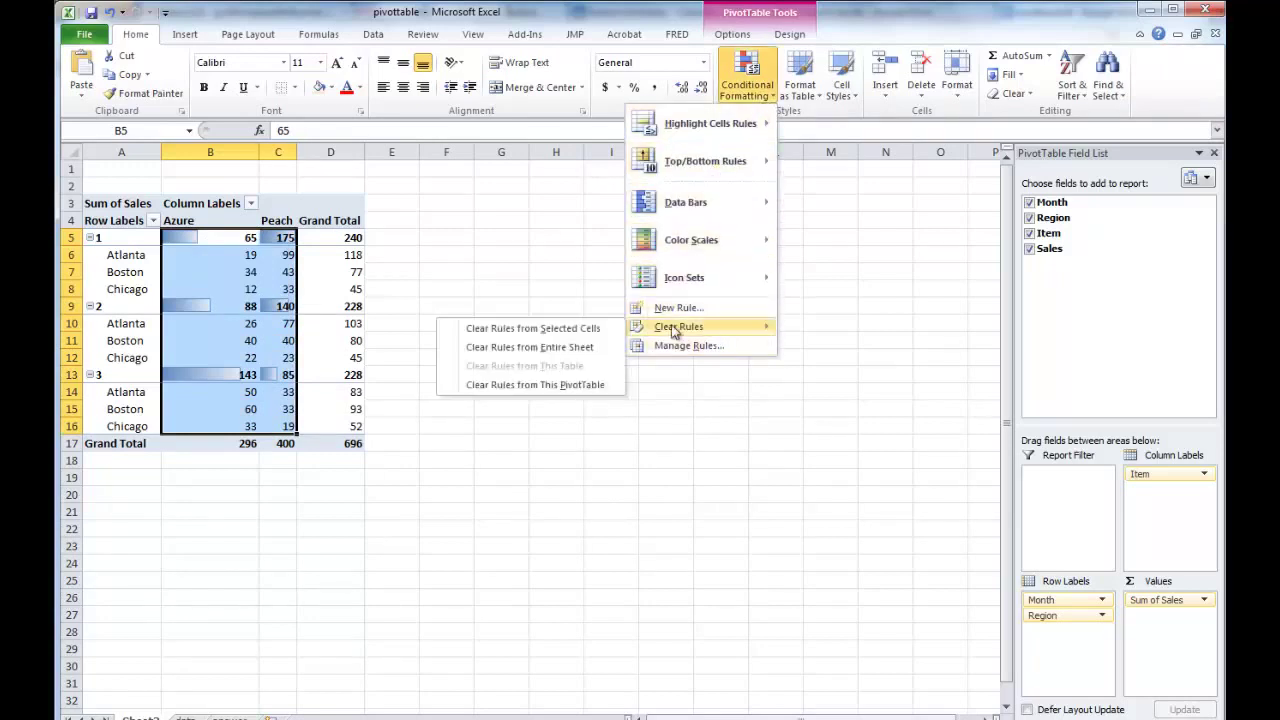
pyautogui.click(593, 330)
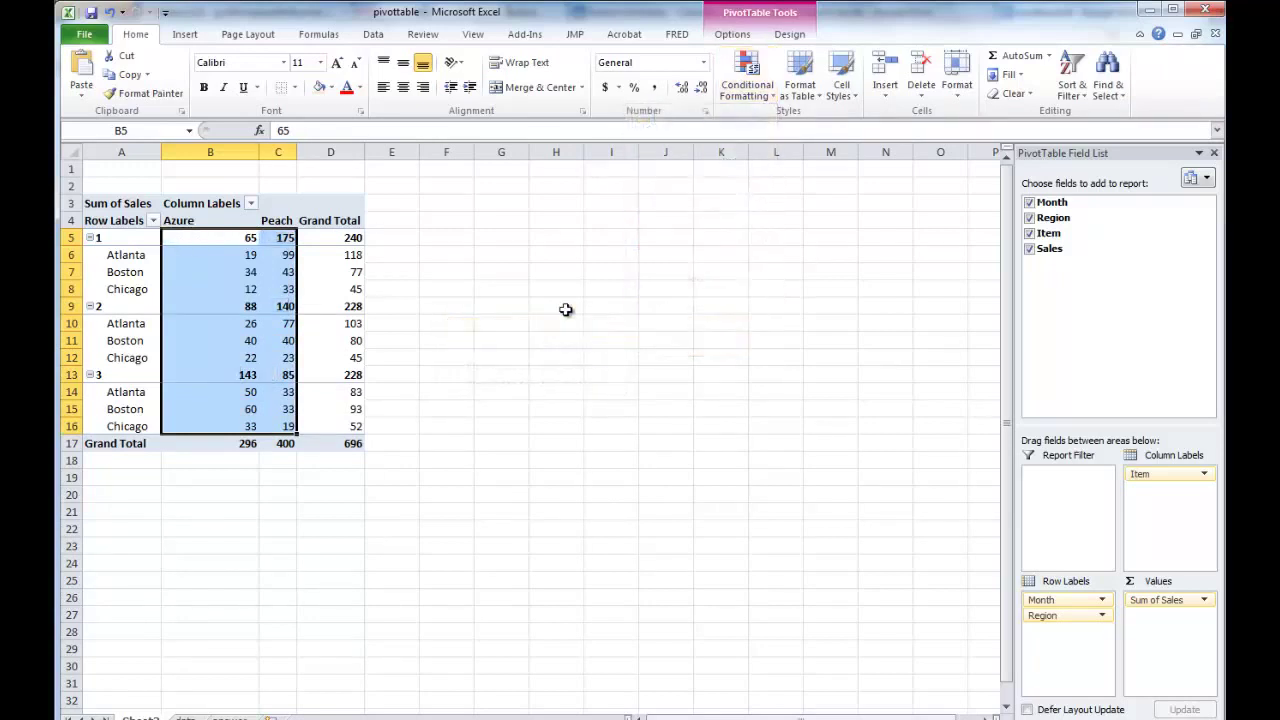
pyautogui.click(461, 305)
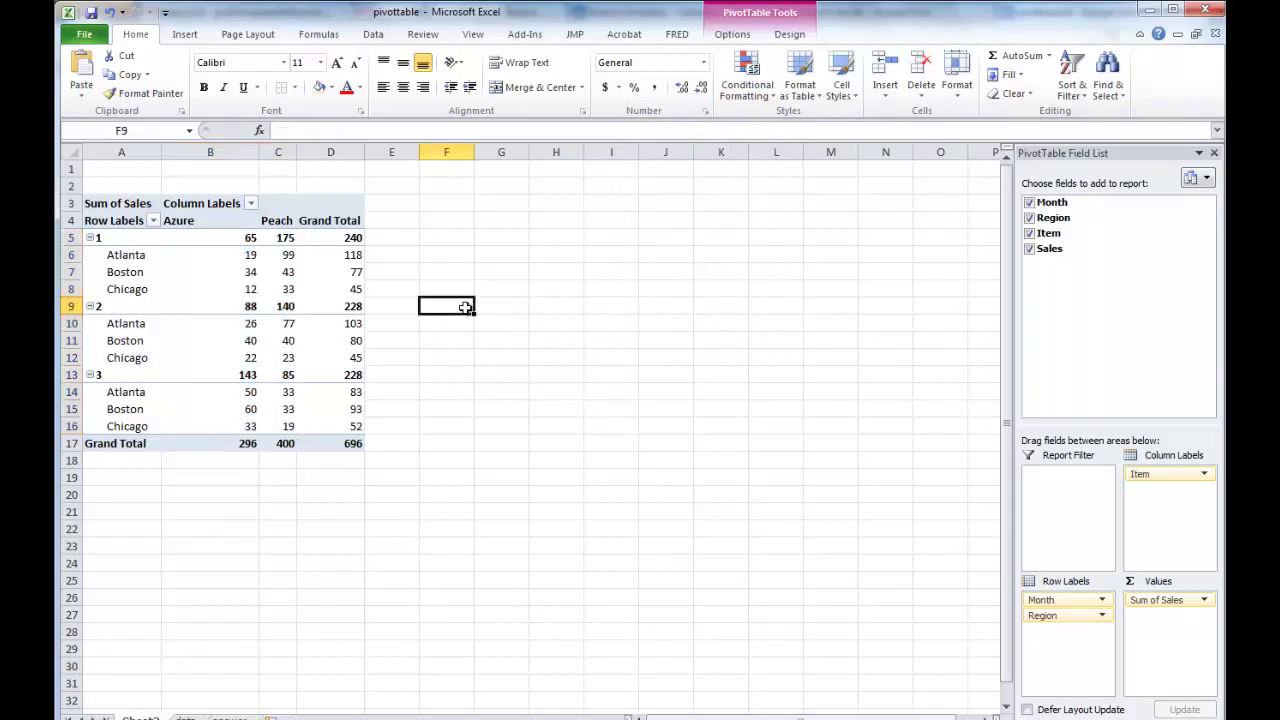
pyautogui.click(283, 291)
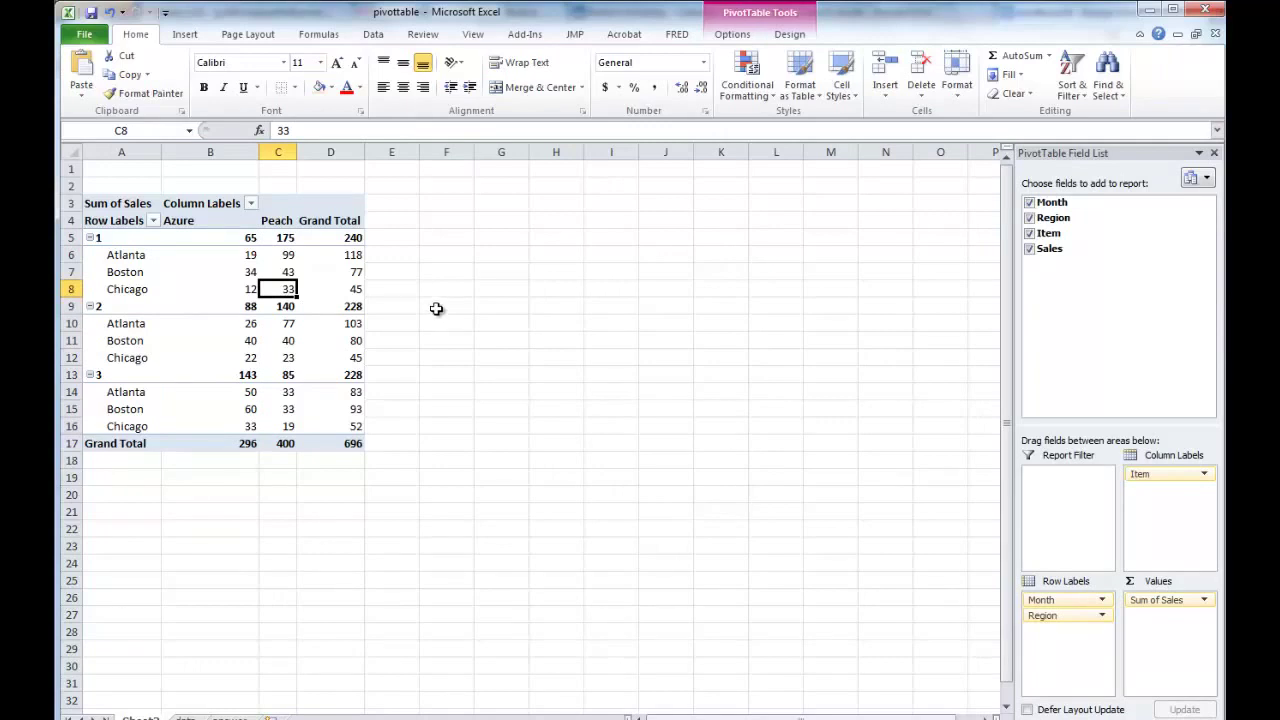
# Step: Widen the Peach column and move Region above Month in Row Labels
pyautogui.moveTo(297, 152); pyautogui.dragTo(330, 152)
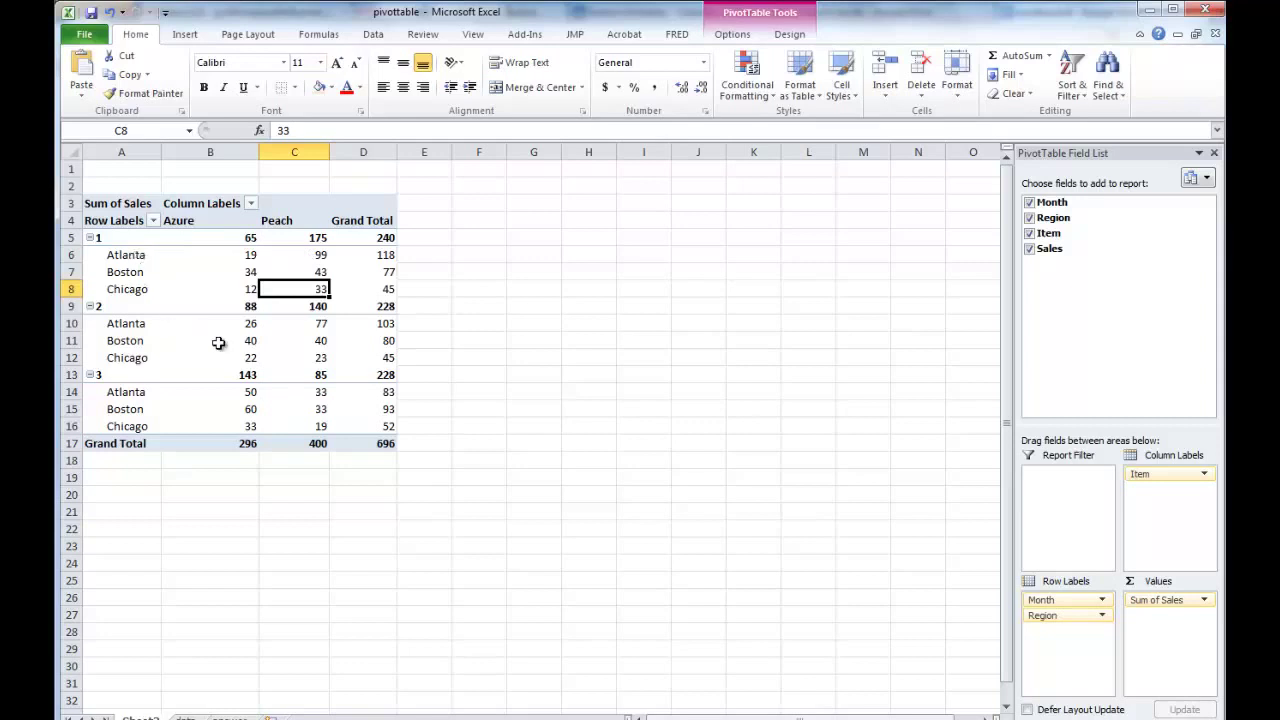
pyautogui.click(1067, 618)
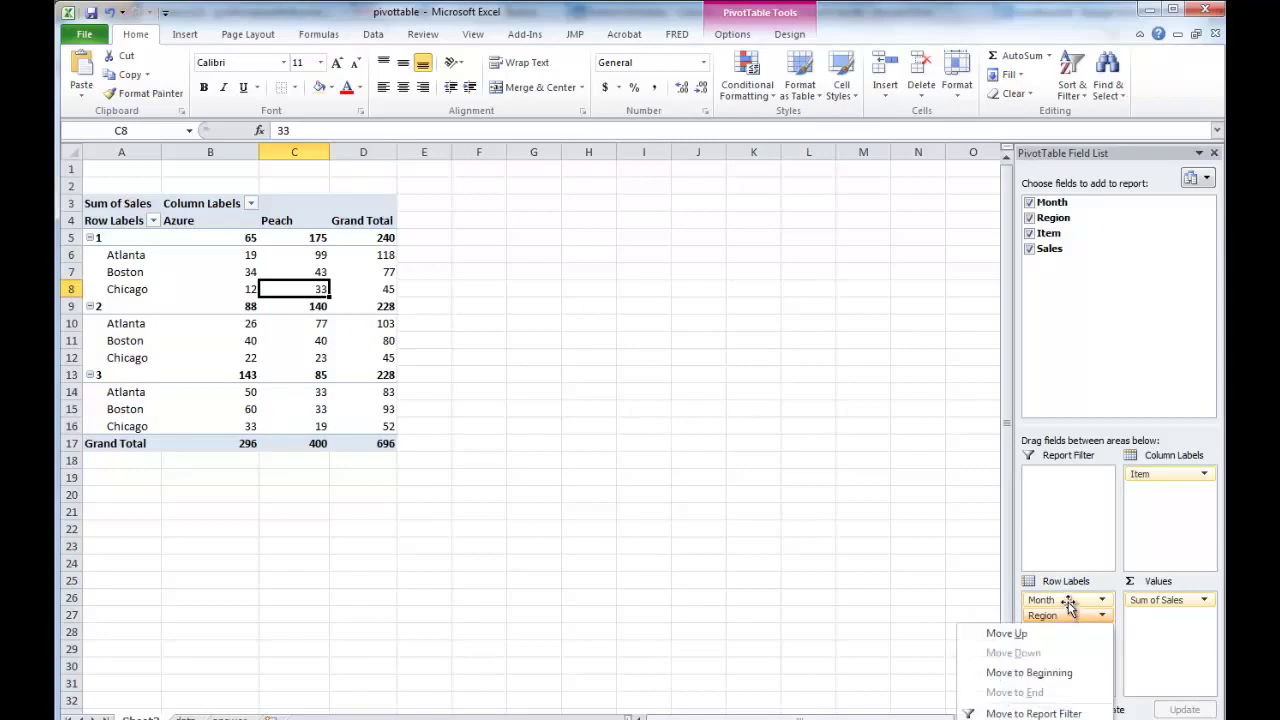
pyautogui.click(1068, 604)
pyautogui.moveTo(1073, 642); pyautogui.dragTo(1075, 640)
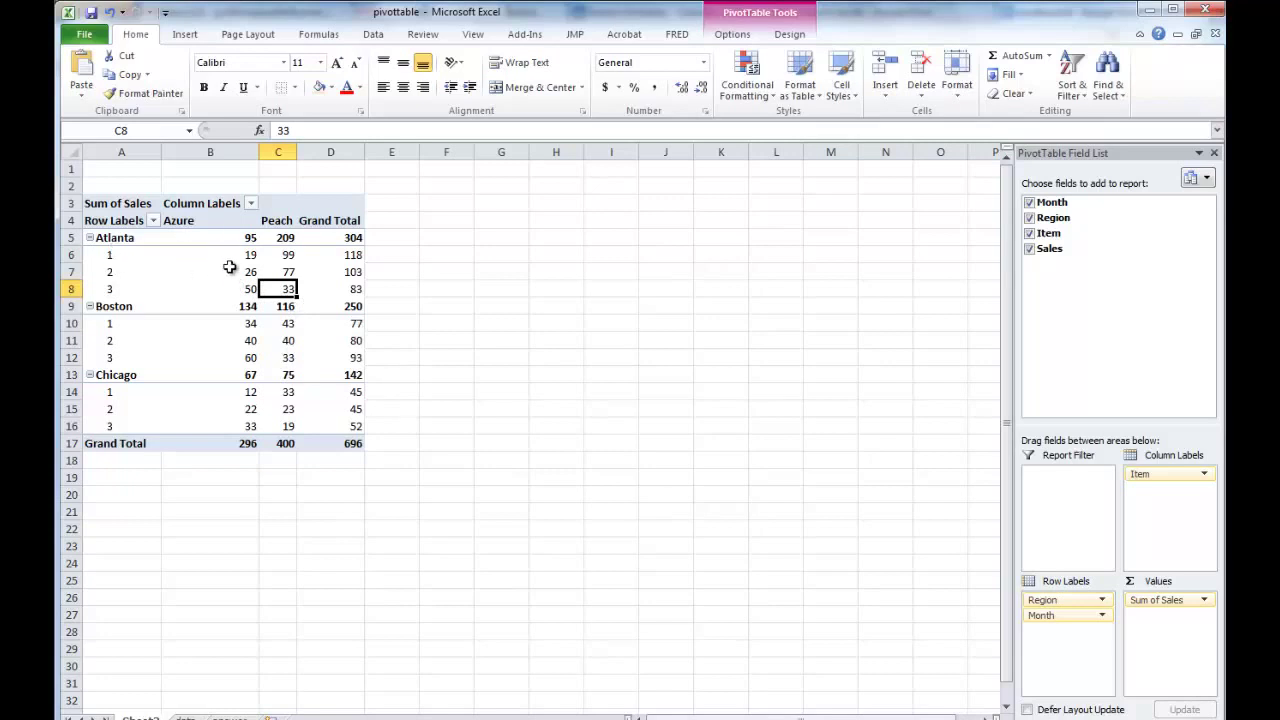
pyautogui.moveTo(229, 254); pyautogui.dragTo(229, 288)
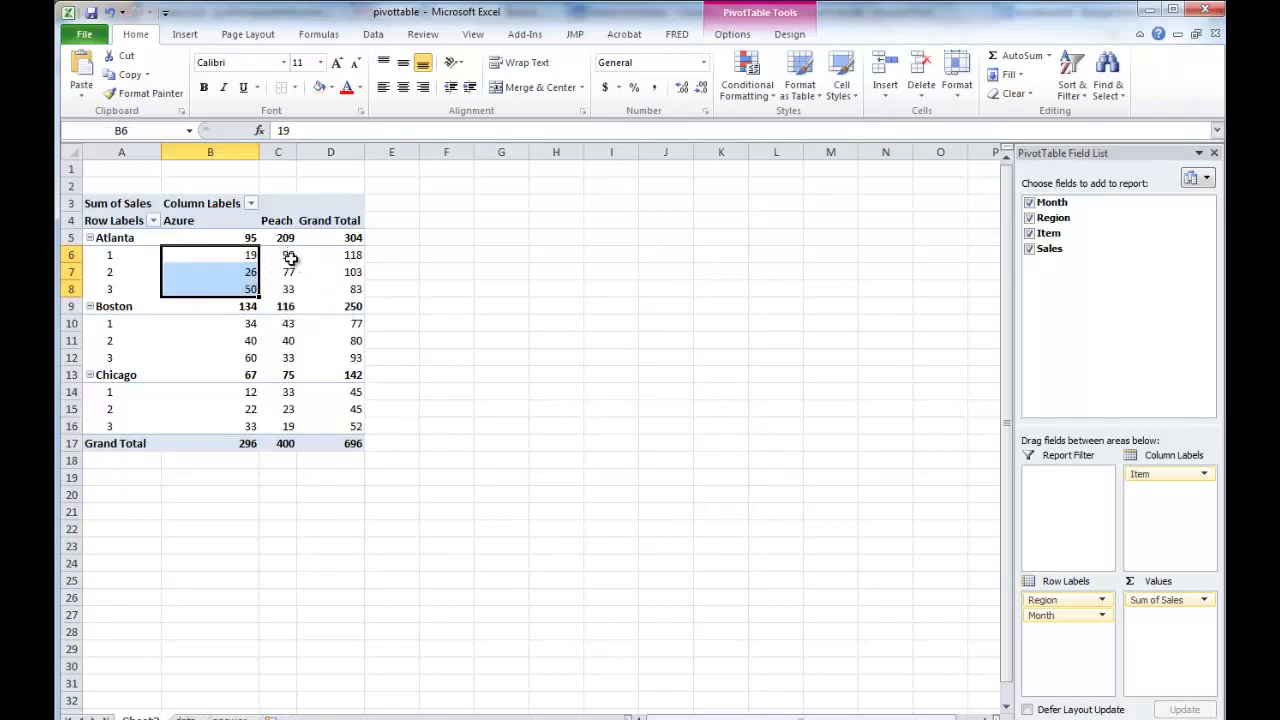
pyautogui.moveTo(281, 255); pyautogui.dragTo(286, 289)
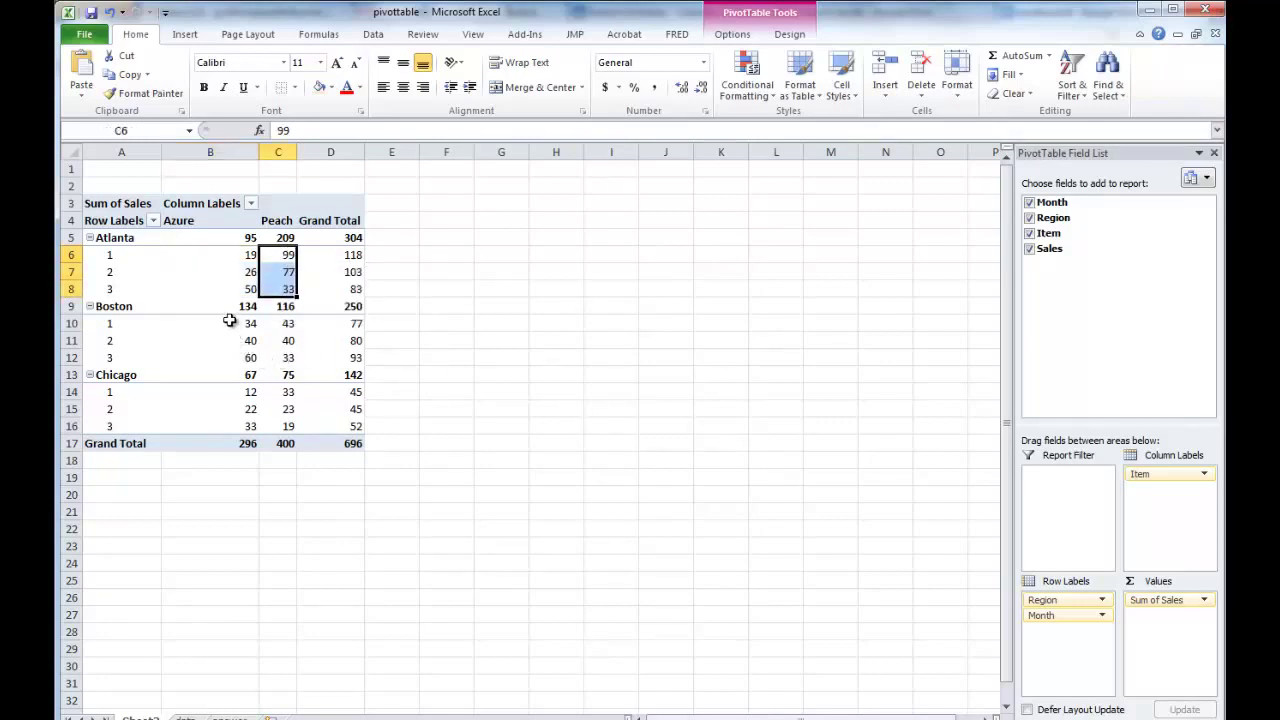
pyautogui.moveTo(230, 322); pyautogui.dragTo(230, 353)
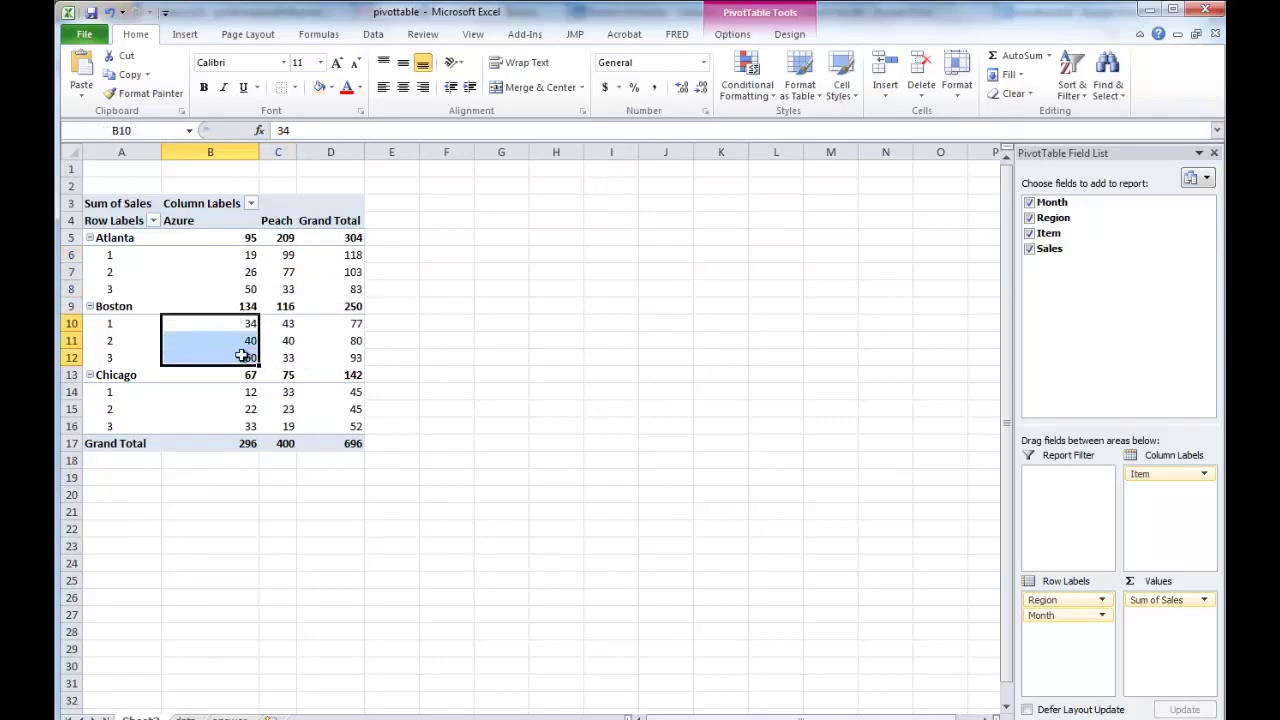
pyautogui.moveTo(290, 325); pyautogui.dragTo(303, 354)
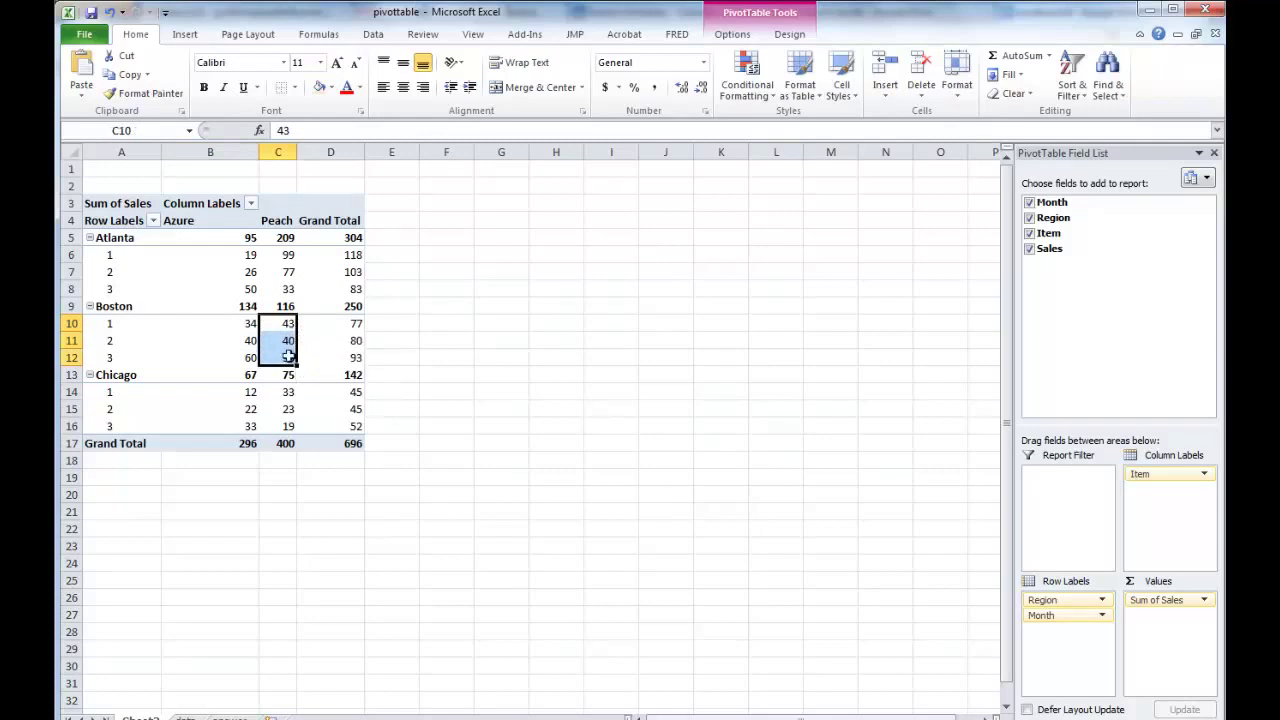
pyautogui.moveTo(228, 392); pyautogui.dragTo(223, 417)
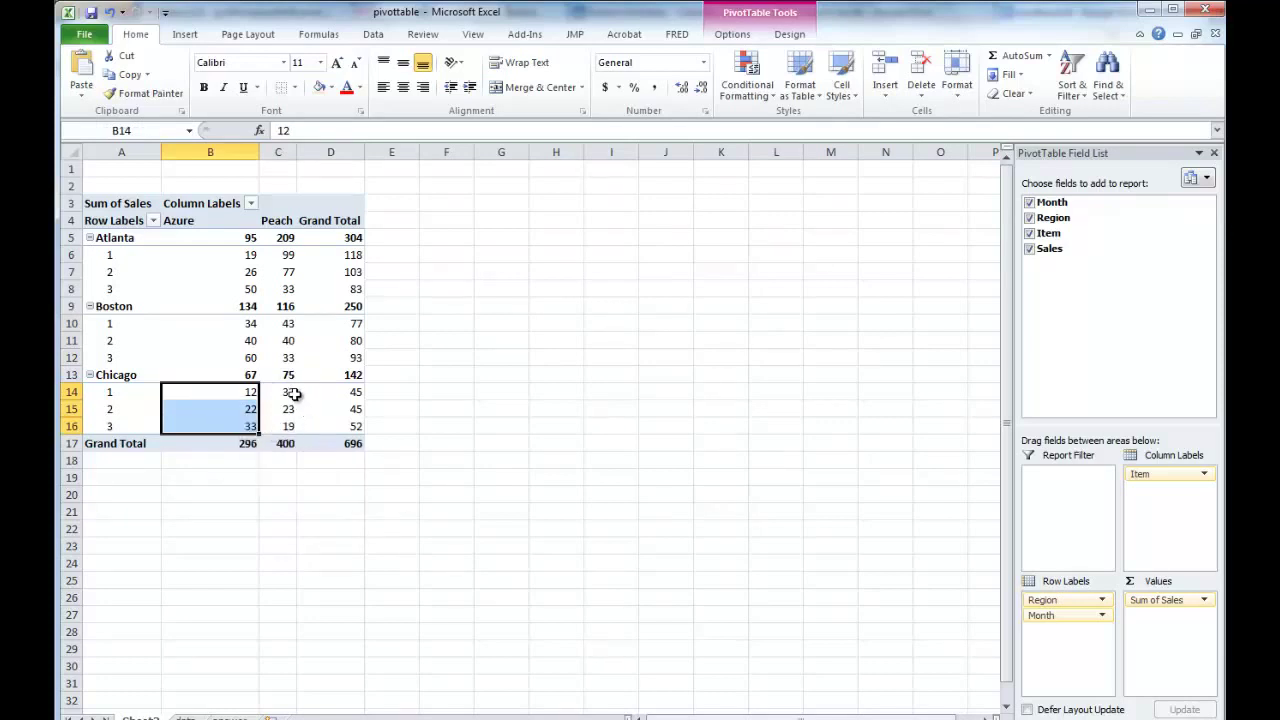
pyautogui.moveTo(288, 392); pyautogui.dragTo(286, 423)
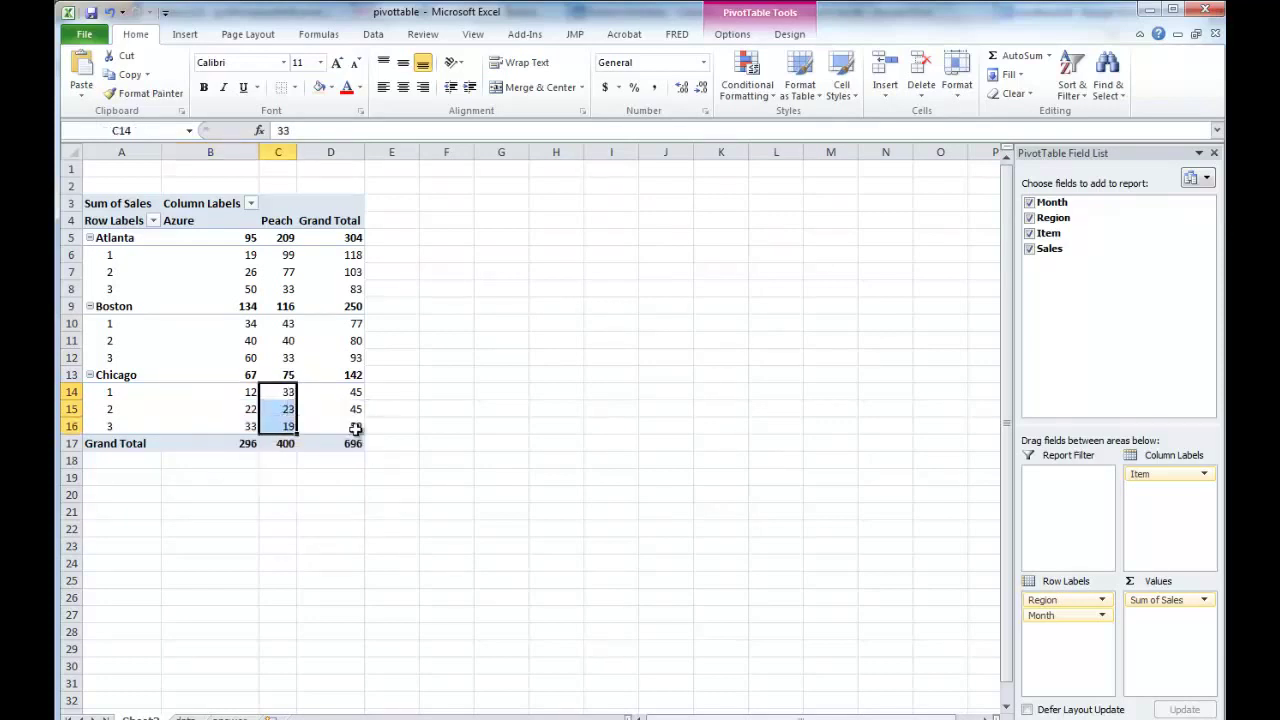